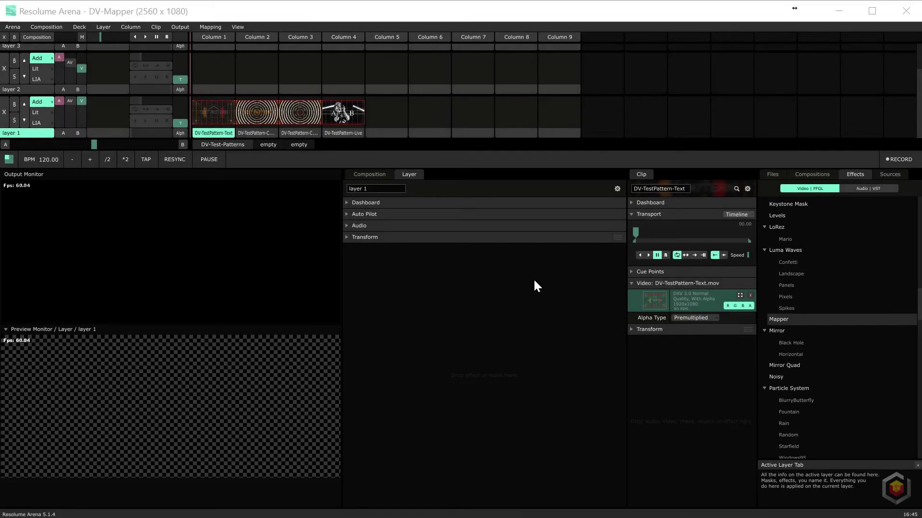
- Trigger DV-TestPattern-Text, then switch layer 1 to the DV-TestPattern-Circles clip
left_click(211, 113)
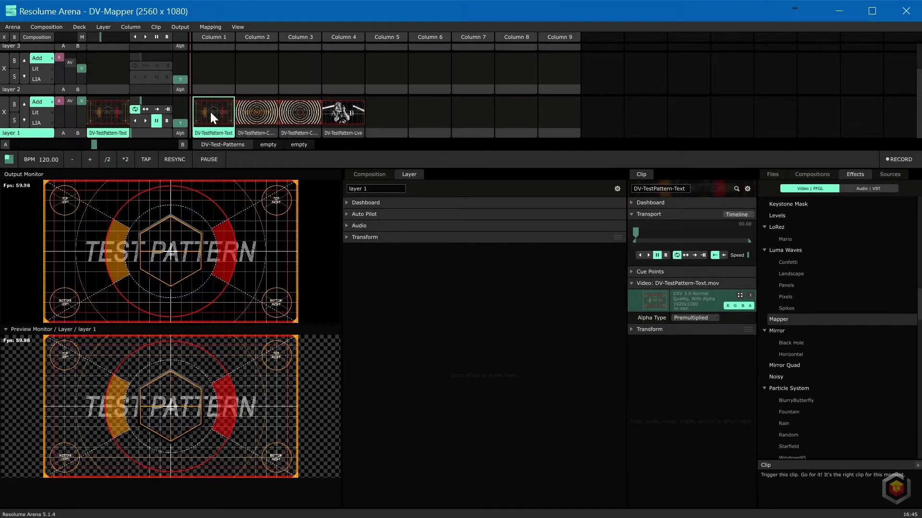
left_click(282, 112)
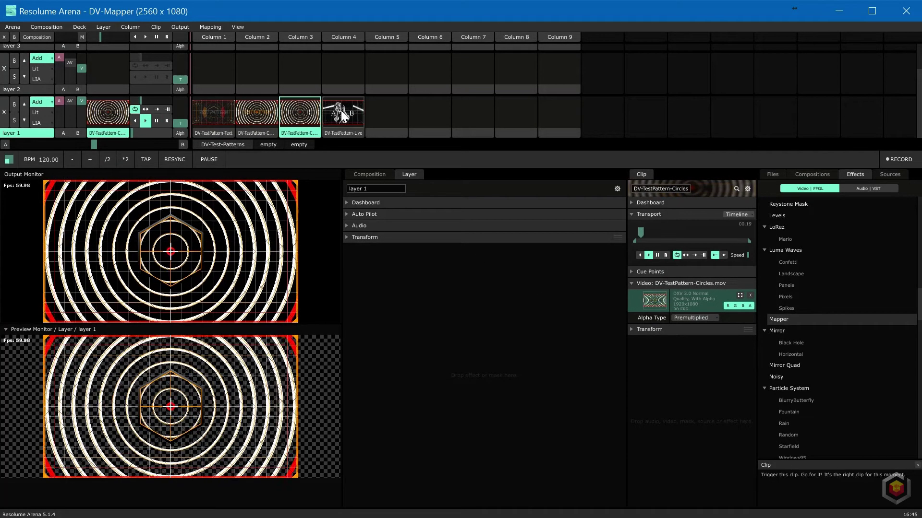
- Play DV-TestPattern-Text on layer 1, add the Mapper effect, and enable Show Grid
left_click(341, 110)
left_click(221, 112)
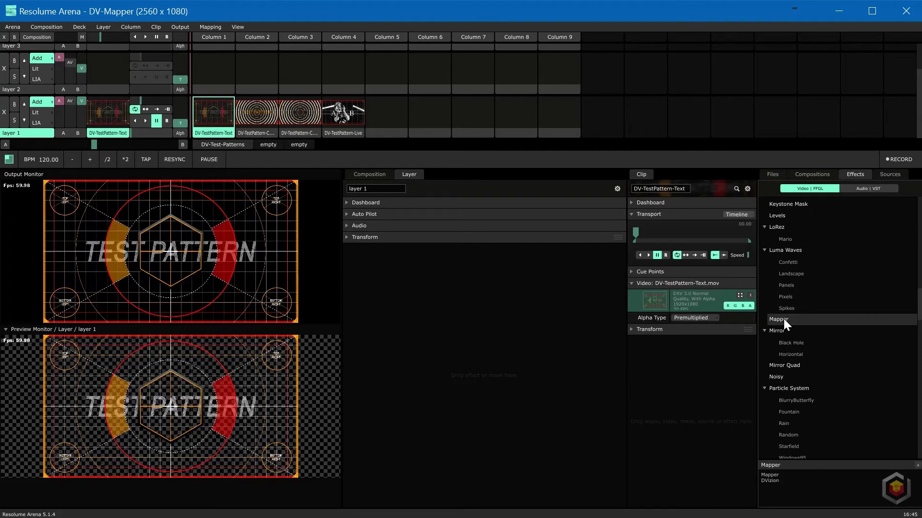
left_click_drag(783, 319, 436, 317)
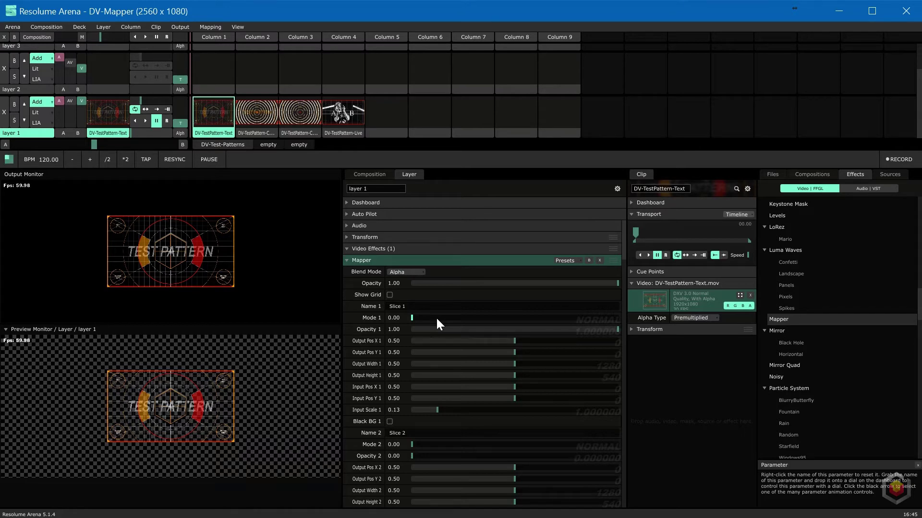
left_click(390, 295)
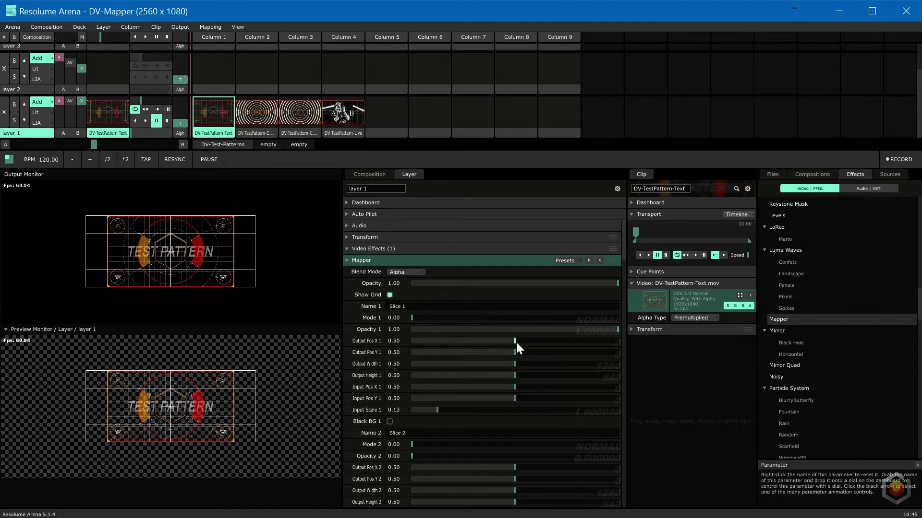
- Name slice 1 'Back Screen' and move it to Output Pos X 0.38, Y 0.47, width 0.34, height 0.58
left_click(416, 307)
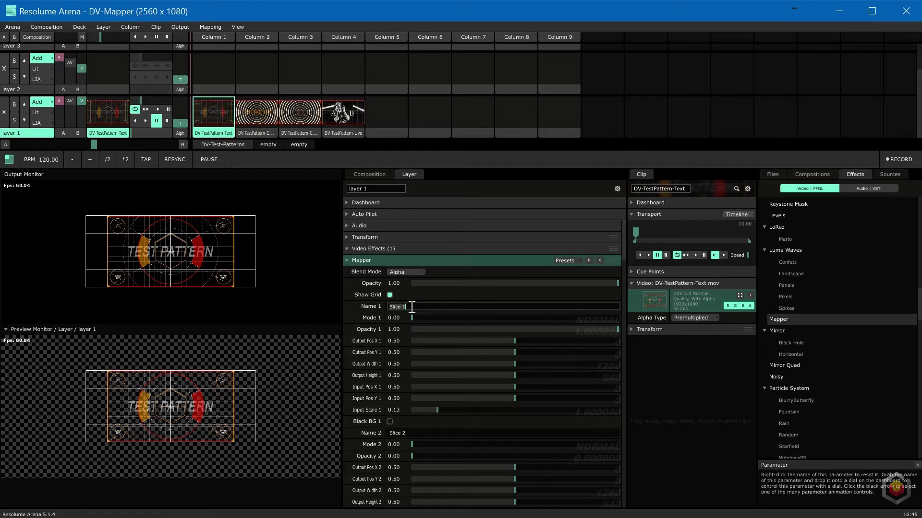
type("Back Screen")
key("Return")
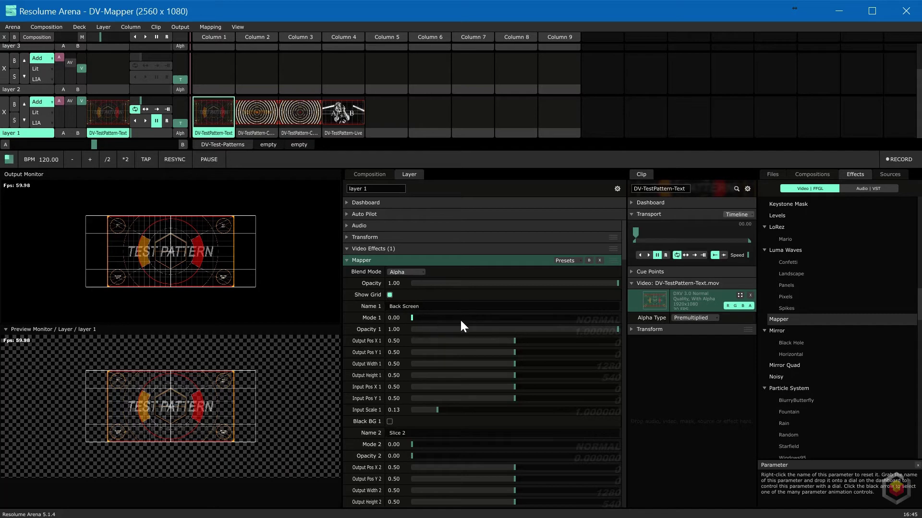
mouse_move(618, 329)
left_mouse_down()
mouse_move(417, 339)
mouse_move(627, 326)
left_mouse_up()
left_click_drag(515, 340, 531, 384)
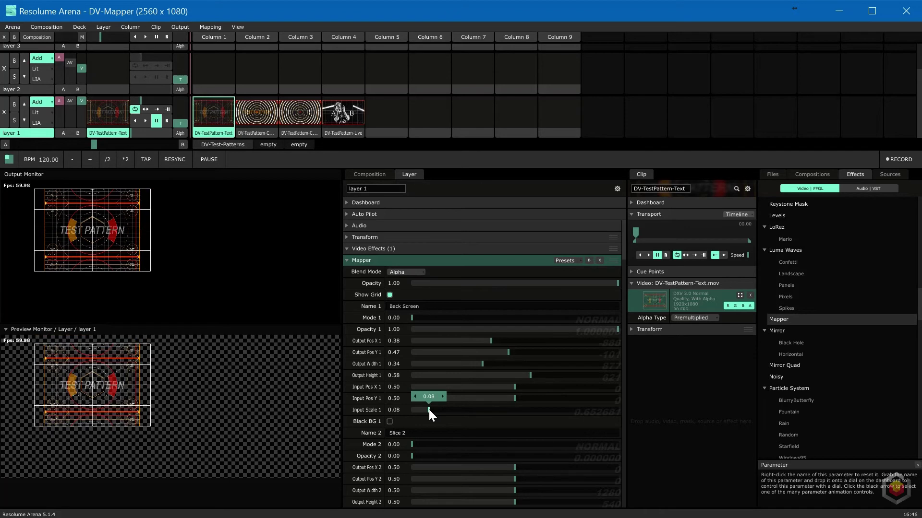
- Frame slice 1 at Pos X 0.36, Height 0.69, Input Pos X 0.41, Input Scale 0.17
left_click_drag(428, 409, 437, 410)
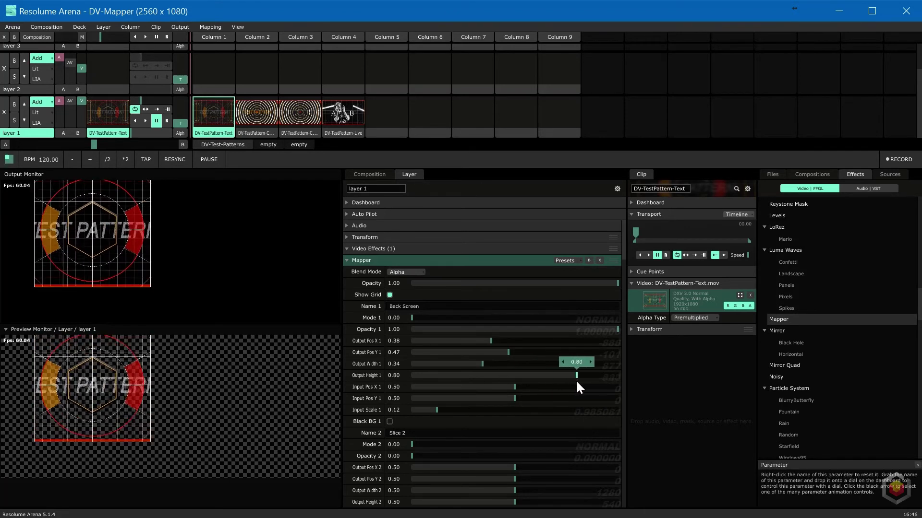
left_click_drag(609, 392, 559, 395)
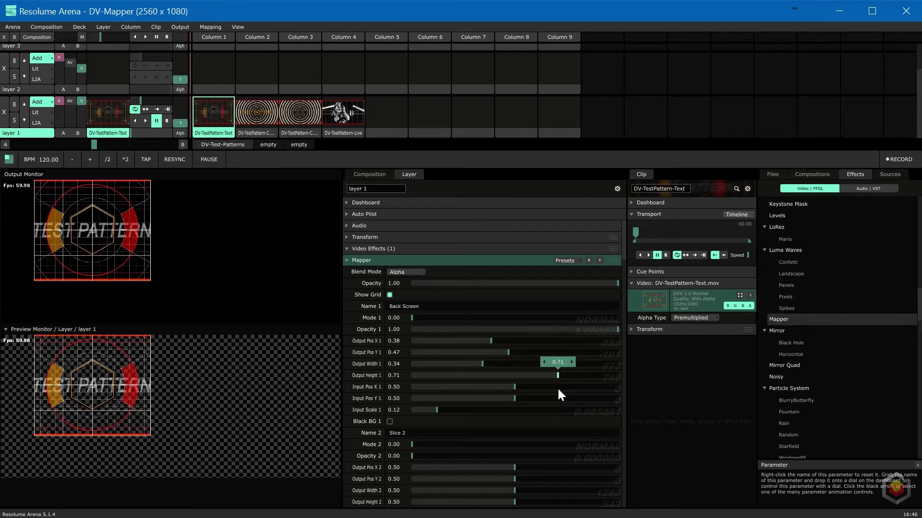
left_click_drag(514, 400, 533, 399)
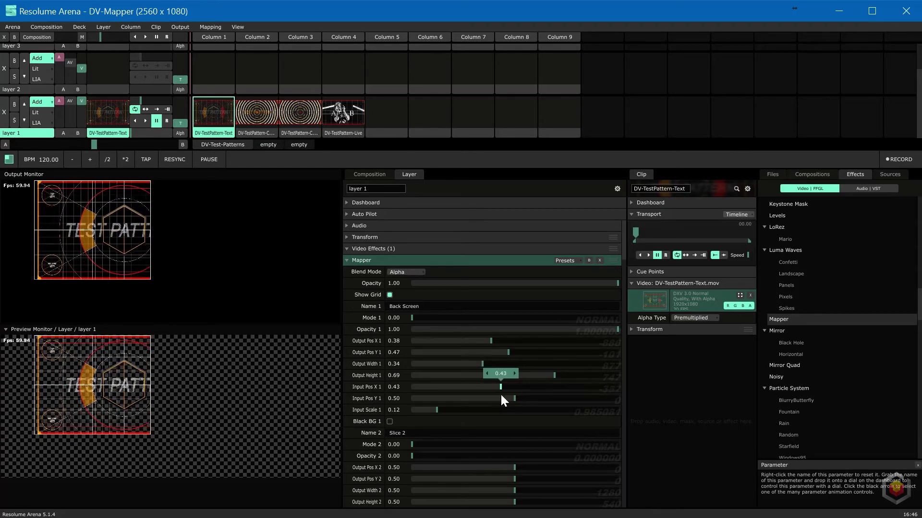
left_click_drag(501, 395, 496, 395)
left_click_drag(436, 410, 446, 410)
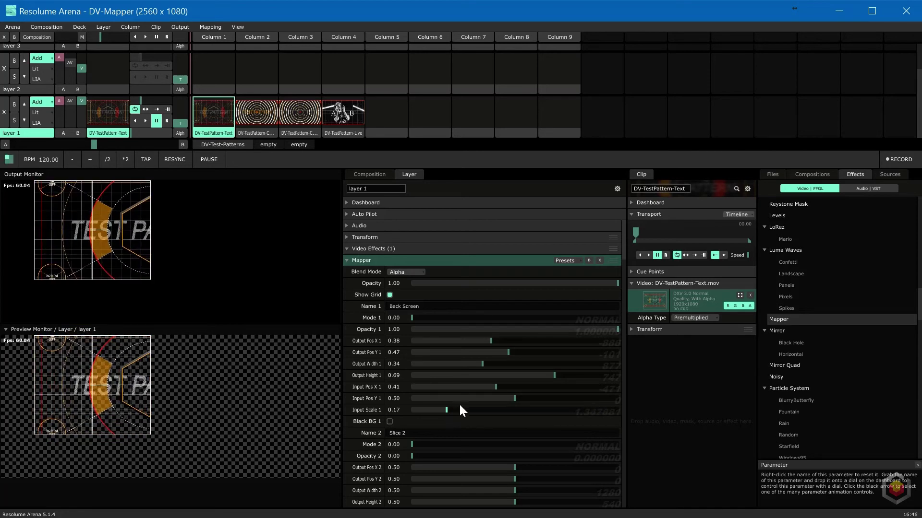
left_click_drag(491, 343, 485, 344)
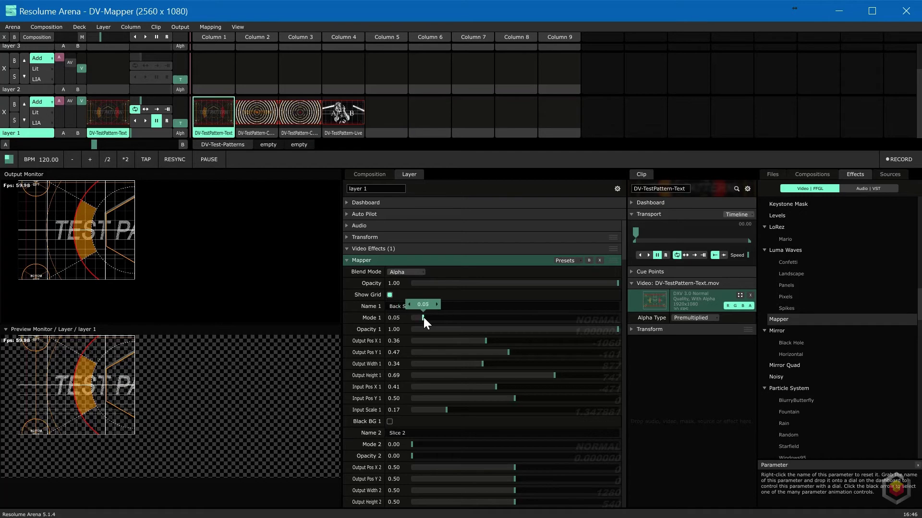
- Set slice 1 Mode to FLIP INPUT COPY (0.84) and Input Pos X to 0.45
left_click_drag(451, 318, 474, 318)
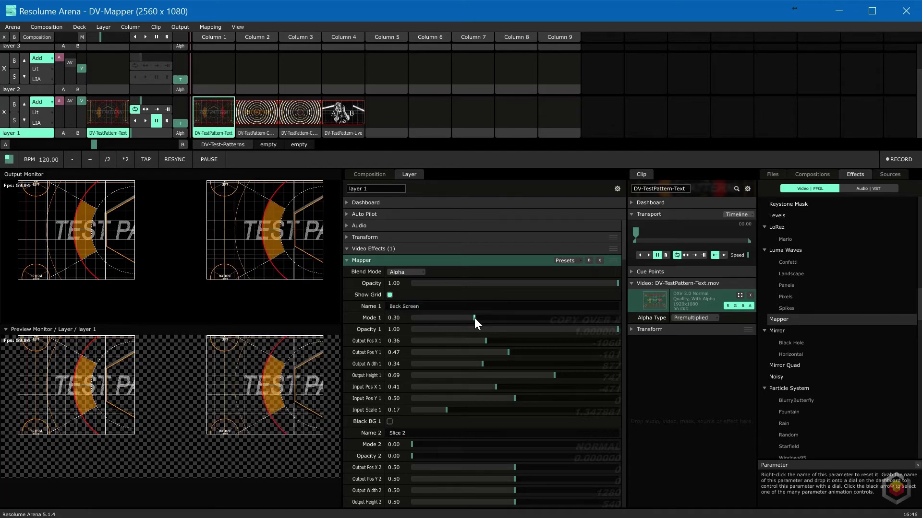
left_click_drag(493, 320, 533, 318)
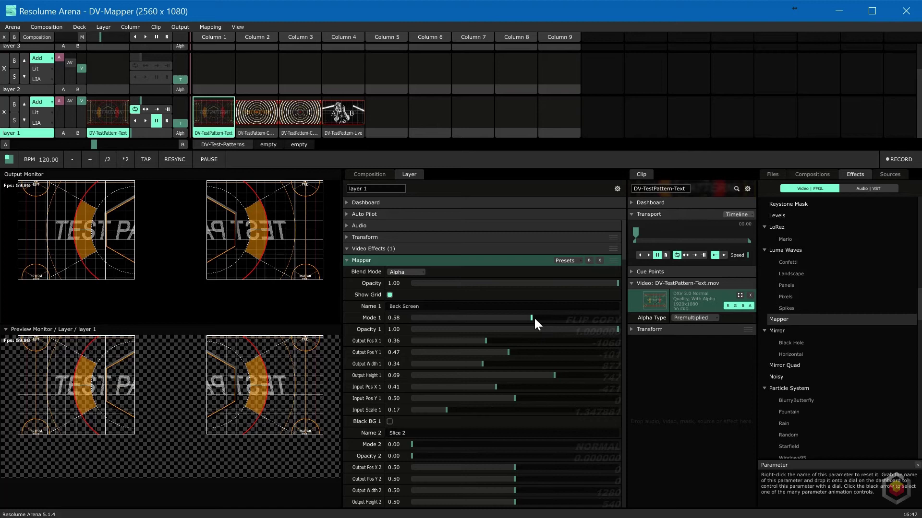
left_click_drag(532, 318, 587, 324)
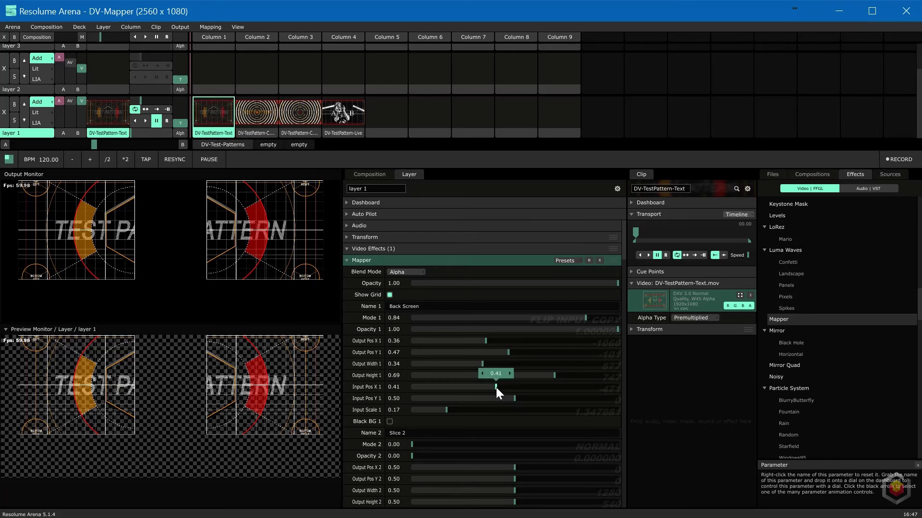
mouse_move(496, 387)
left_mouse_down()
mouse_move(488, 387)
mouse_move(516, 387)
mouse_move(505, 387)
left_mouse_up()
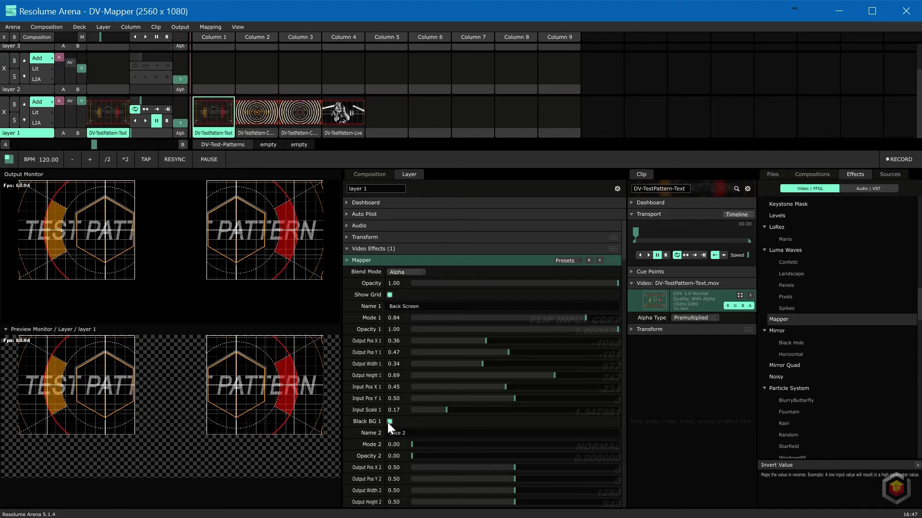
- Give slice 2 opacity 1.00, Output Pos Y 0.54, and a black background
left_click_drag(420, 455, 701, 456)
scroll(552, 455, "down", 1)
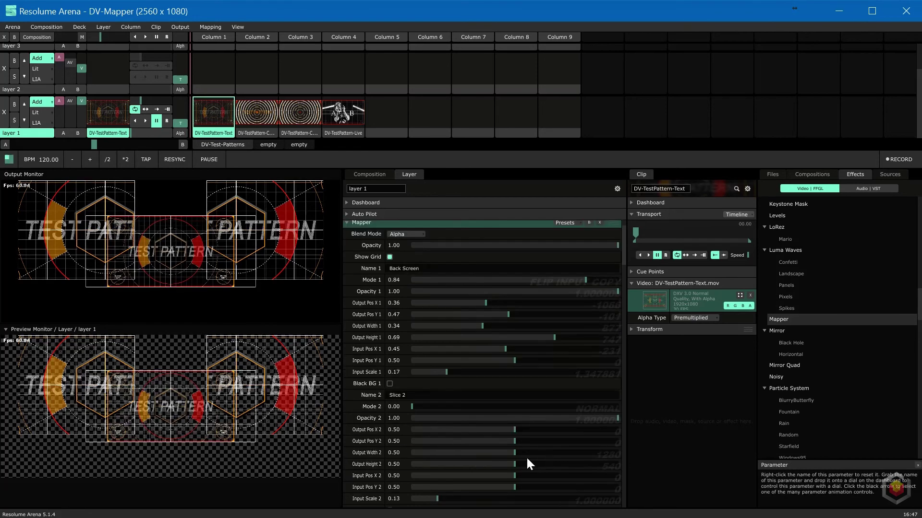
left_click_drag(505, 443, 522, 442)
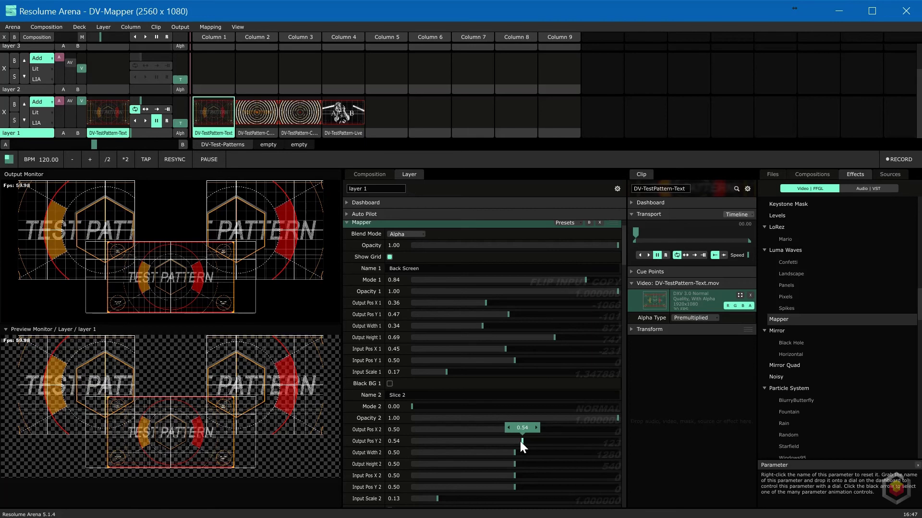
scroll(506, 444, "down", 1)
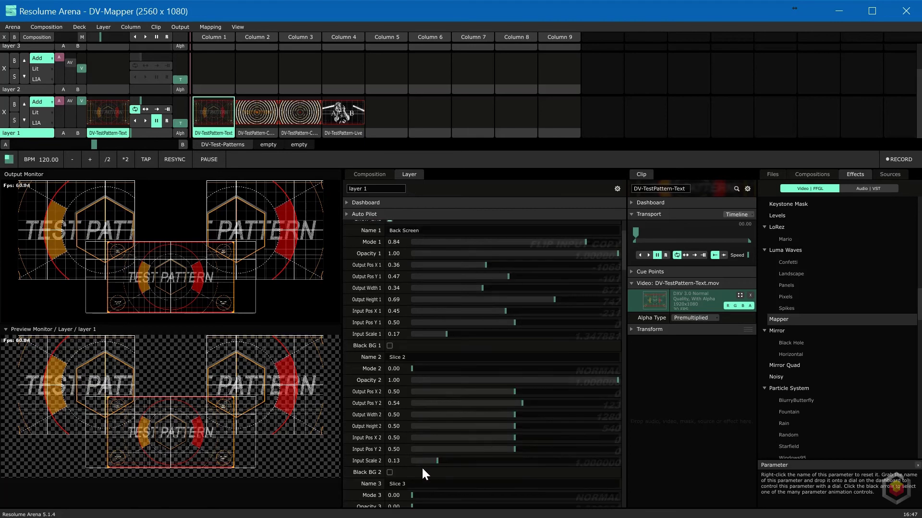
left_click(389, 471)
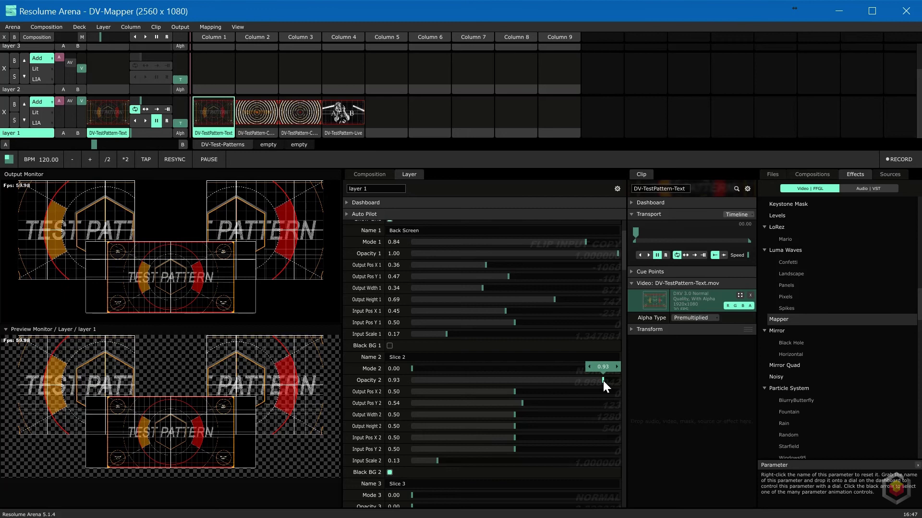
left_click_drag(603, 381, 630, 384)
- Turn off Show Grid and raise slice 2 Input Scale from 0.13 to 0.17
scroll(449, 344, "up", 3)
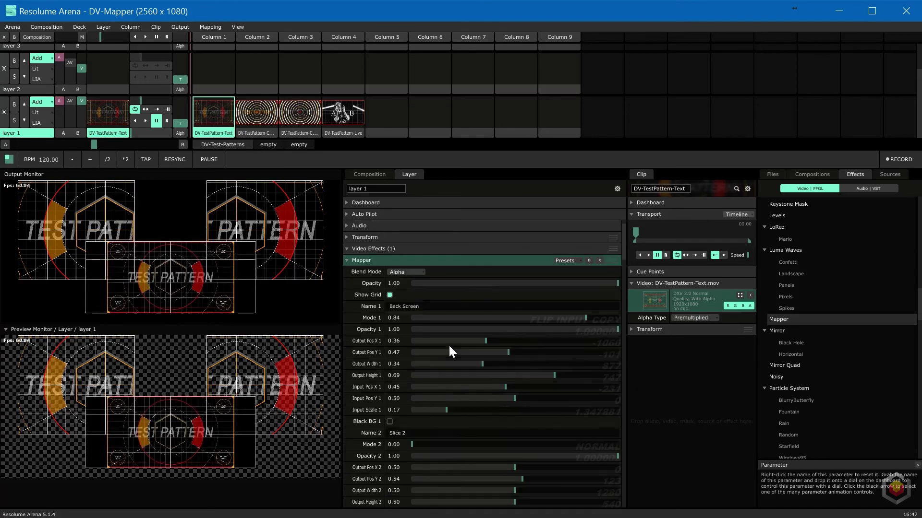
left_click(389, 295)
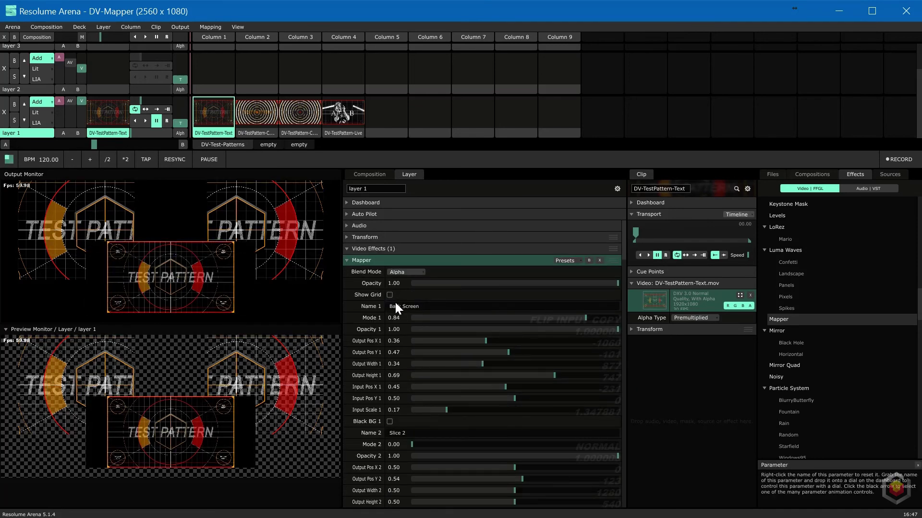
scroll(447, 398, "down", 3)
left_click_drag(443, 499, 446, 502)
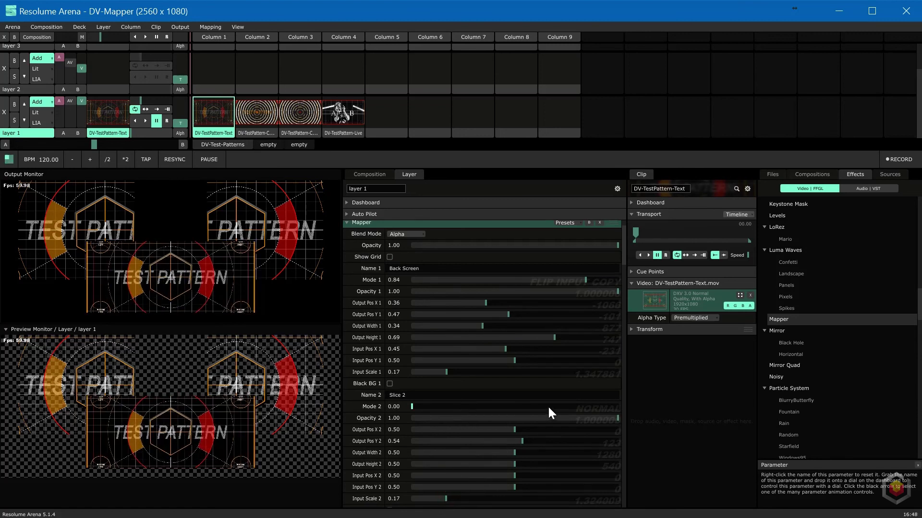